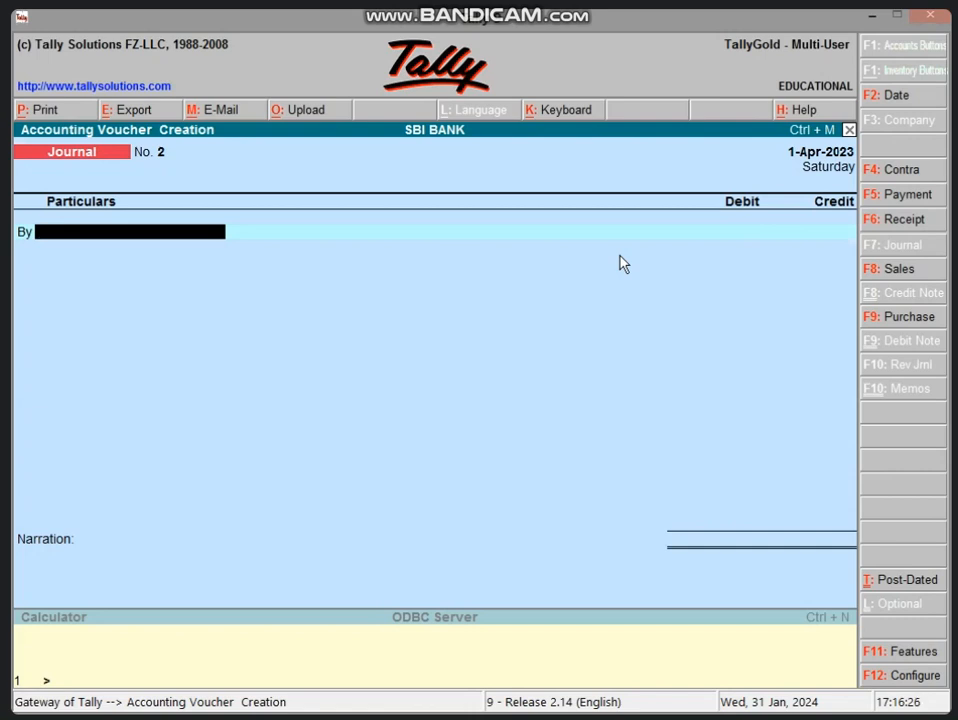
Create a ledger named LOSS BY THEFT A/C under Indirect Expenses for the journal voucher's debit line
key("alt+c")
type("LO")
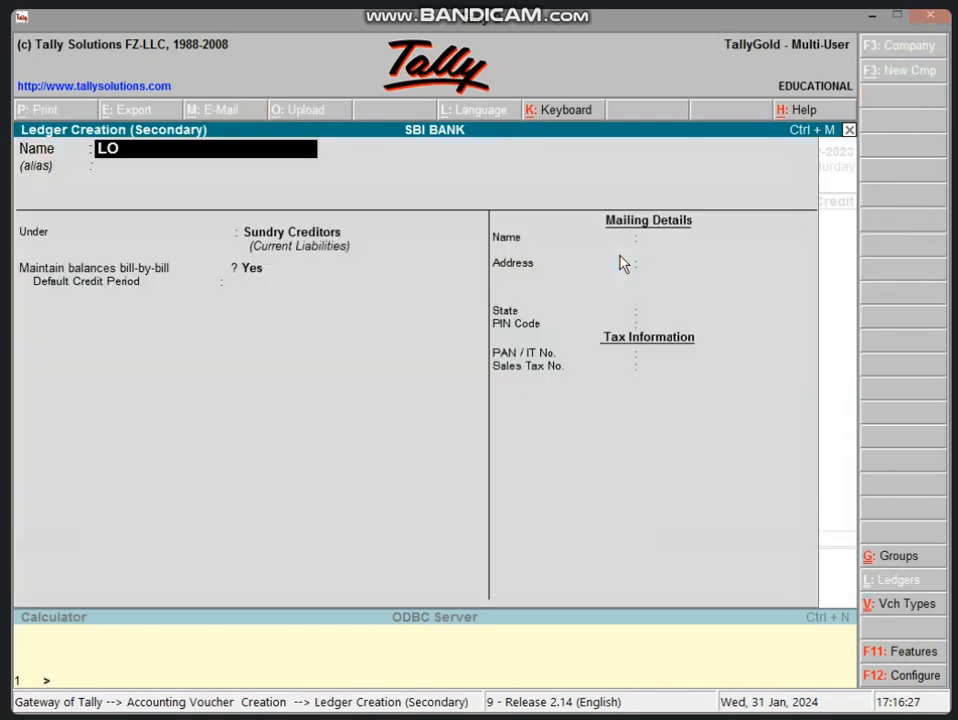
type("SS BY THEFT A")
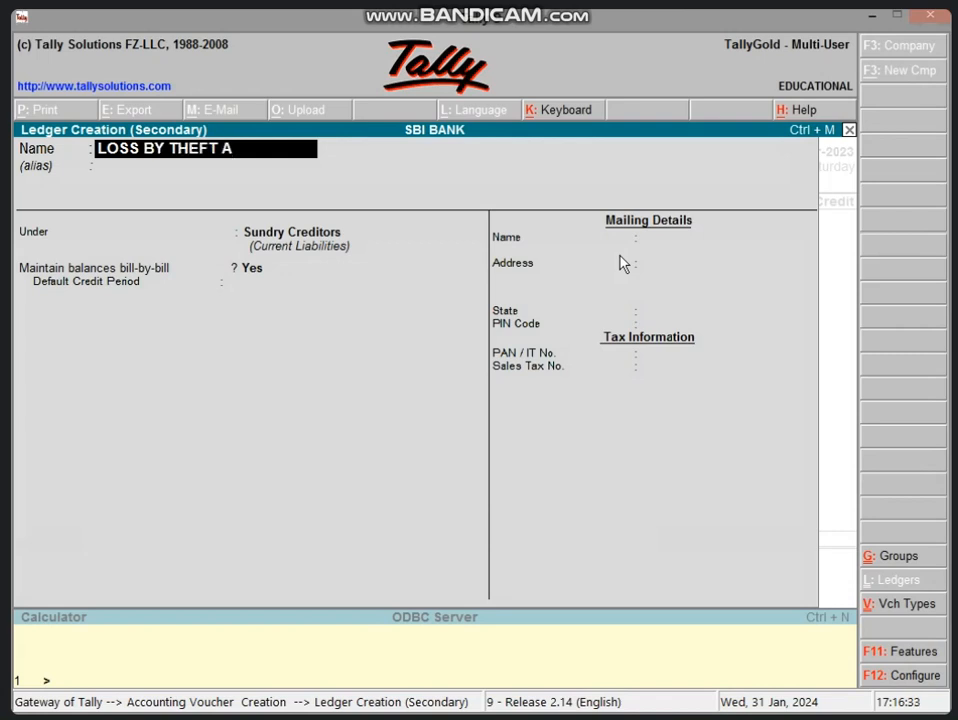
type("/C")
key("Return")
key("Return")
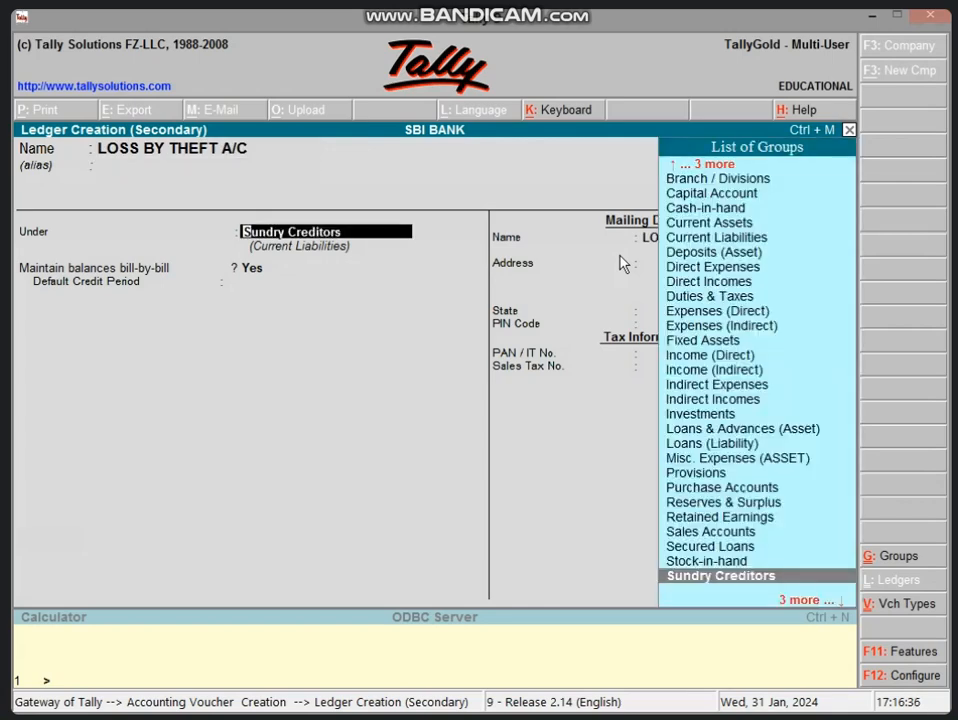
type("IND")
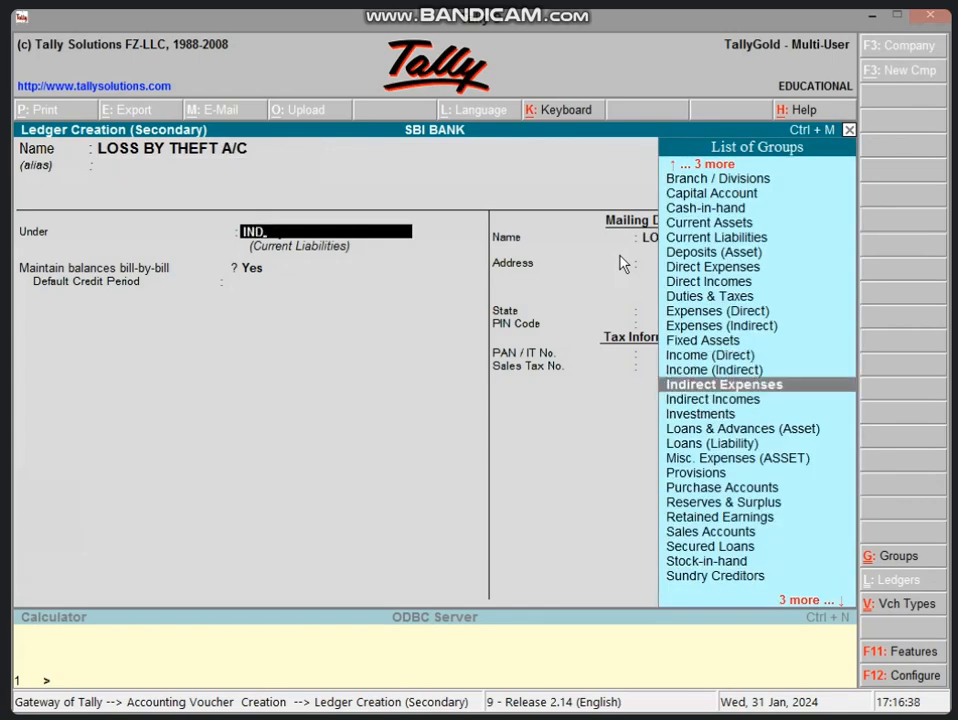
key("Return")
key("Return")
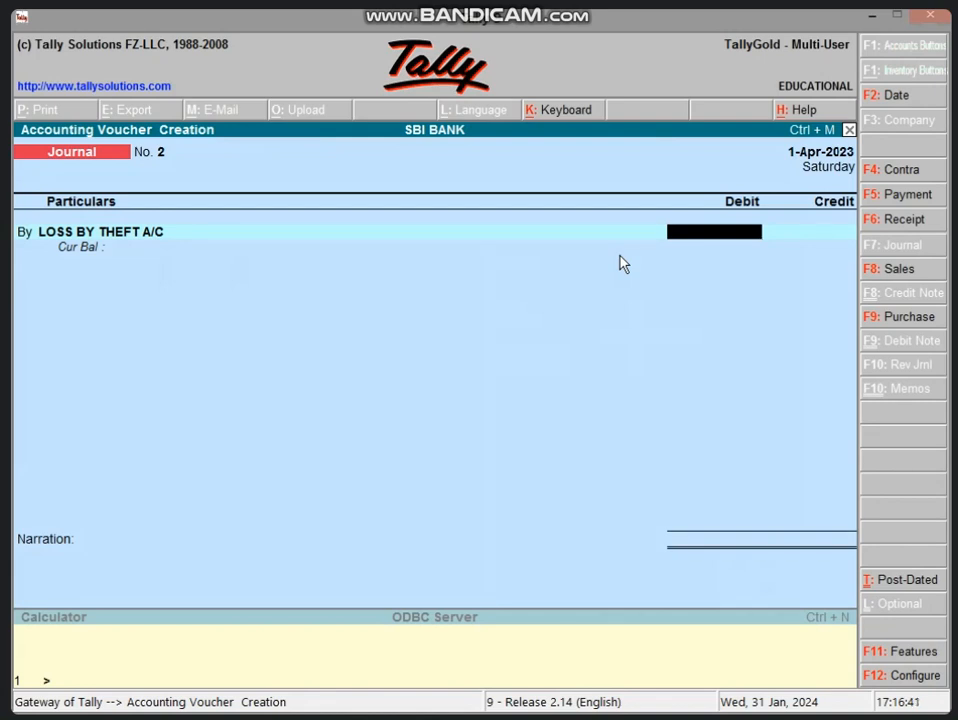
Debit LOSS BY THEFT A/C with 10,000, credit COMPUTER A/C with the same amount, and save the journal voucher without narration
type("10000")
key("Return")
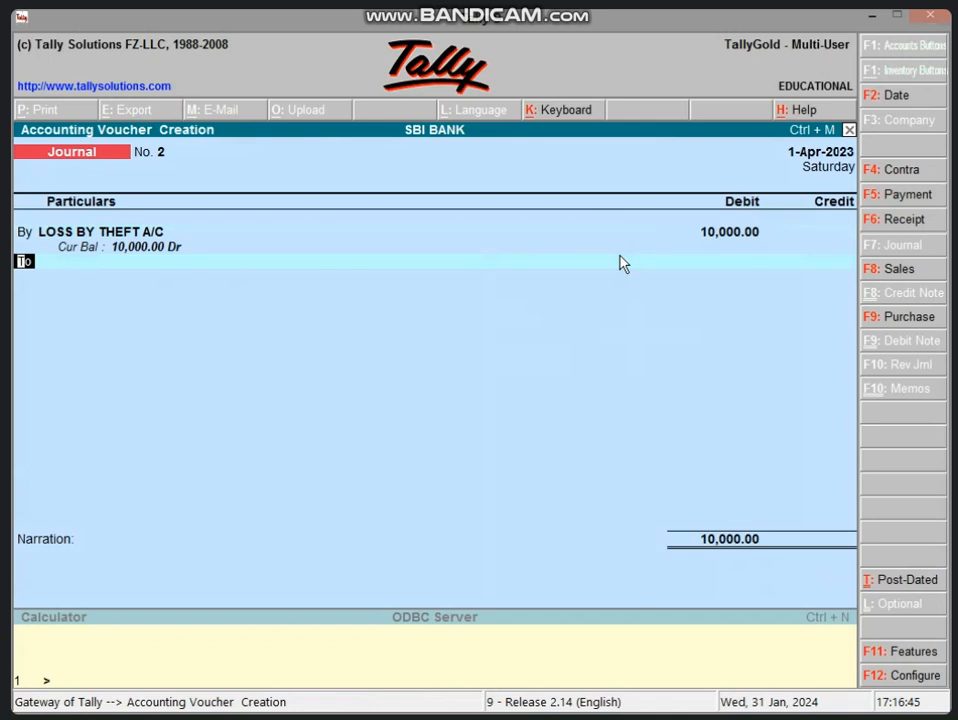
key("Return")
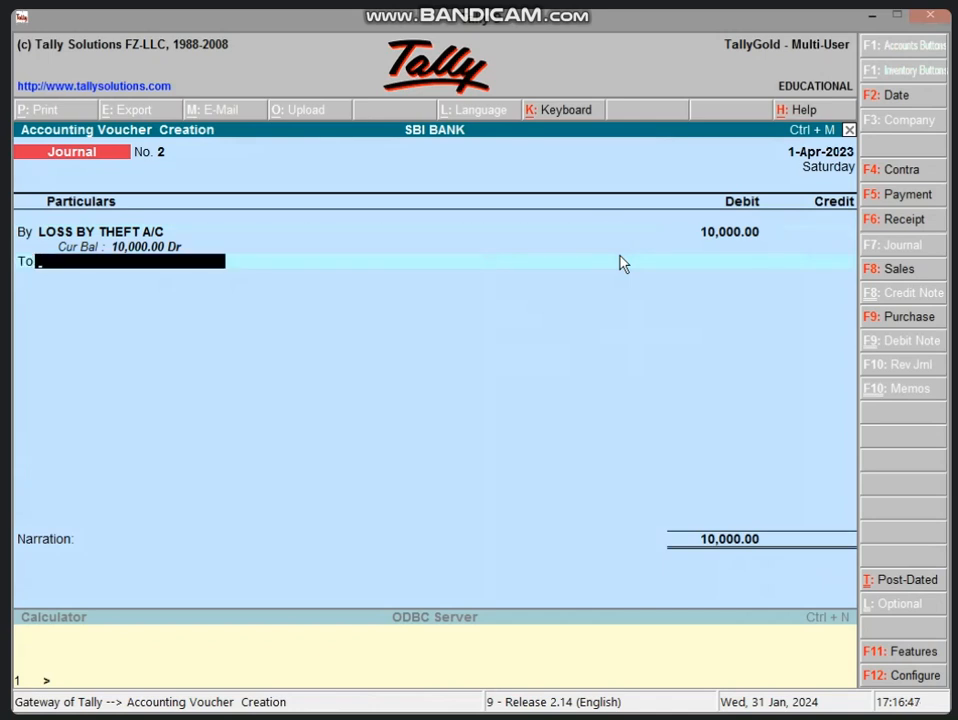
type("CO")
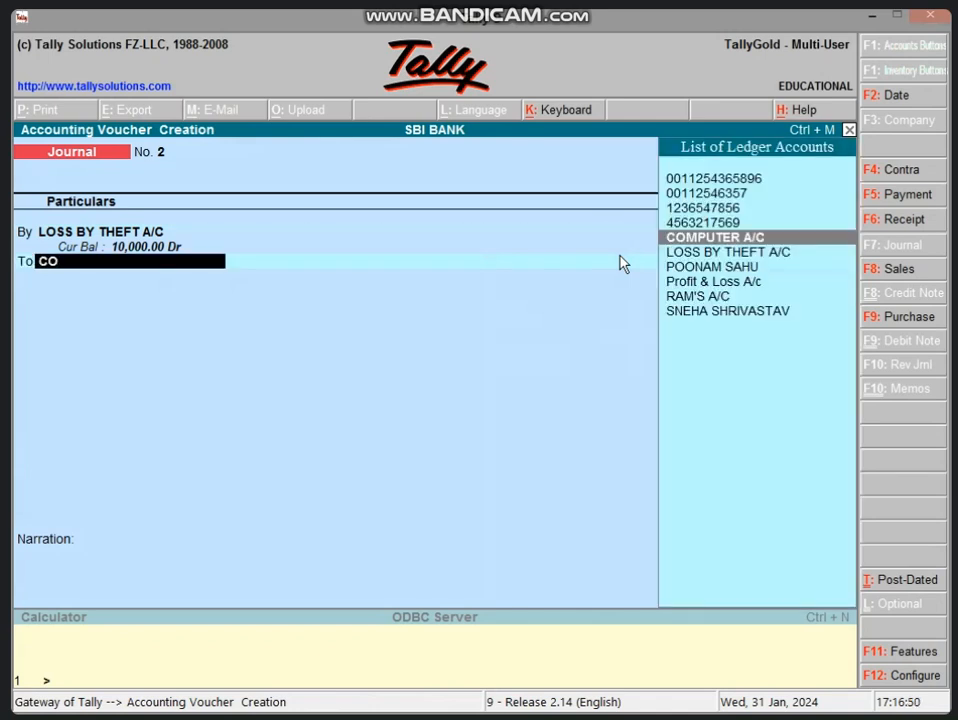
key("Return")
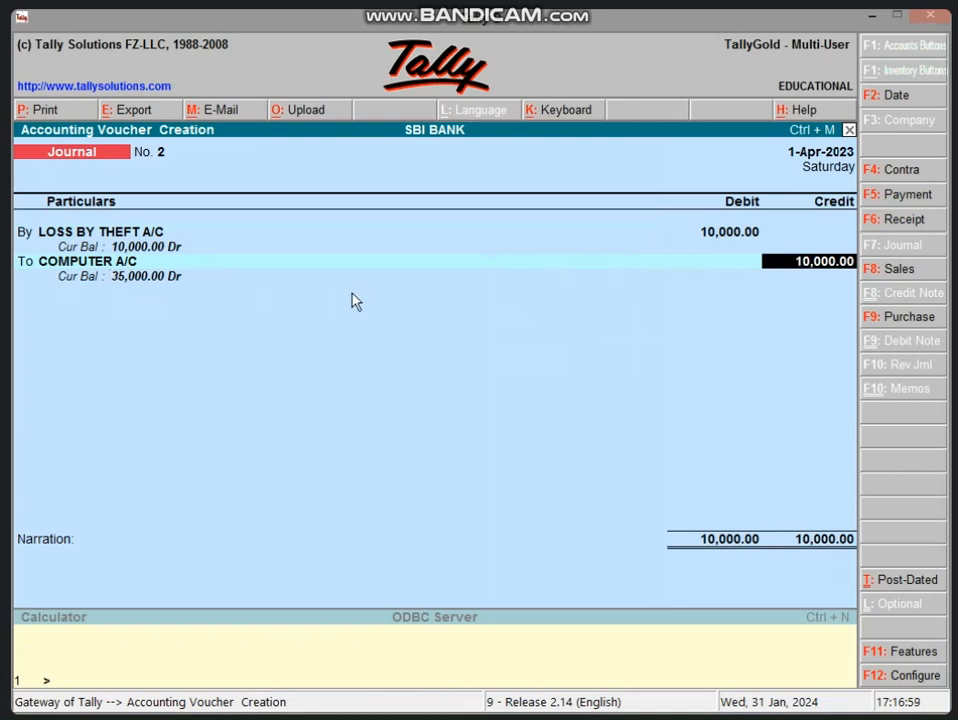
key("Return")
key("Return")
key("y")
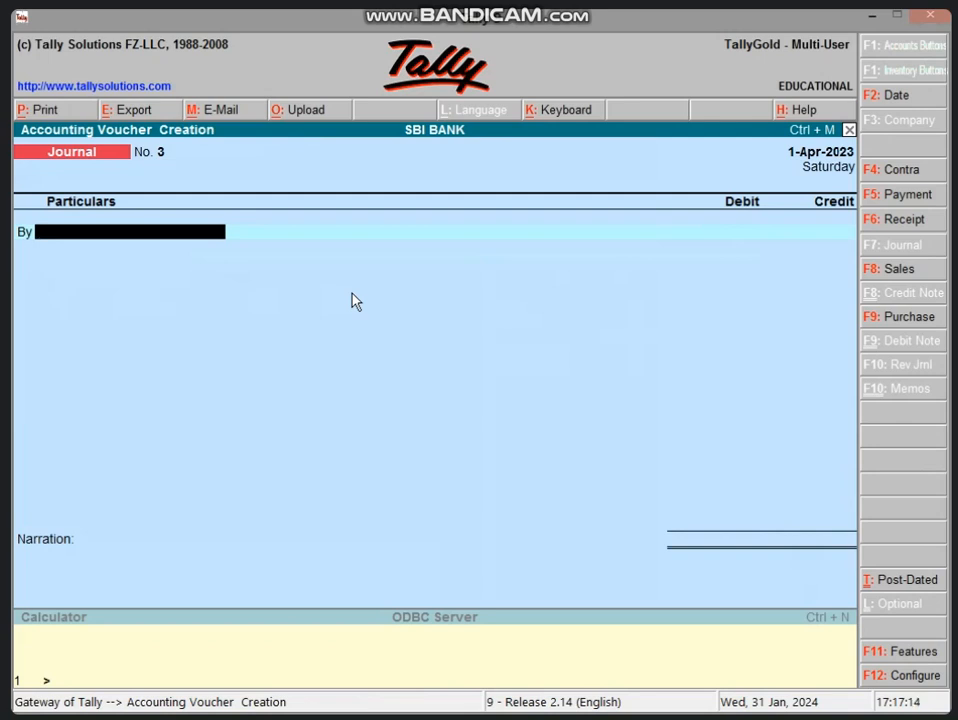
Record a payment voucher debiting LOSS BY THEFT A/C with 5,000 and crediting Cash, and save it without narration
key("F5")
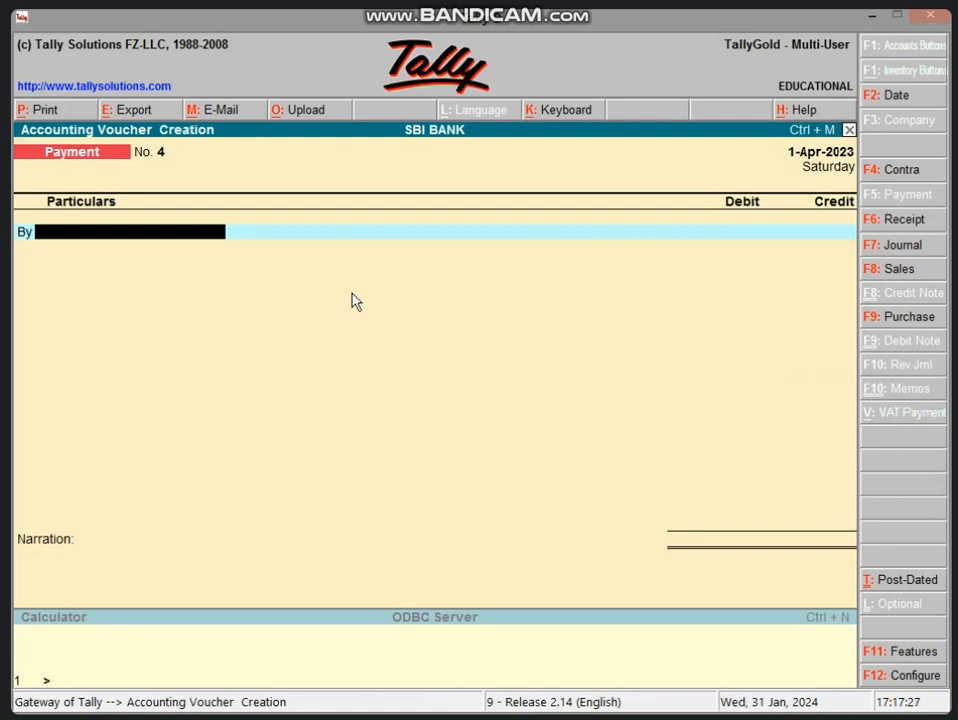
type("LO")
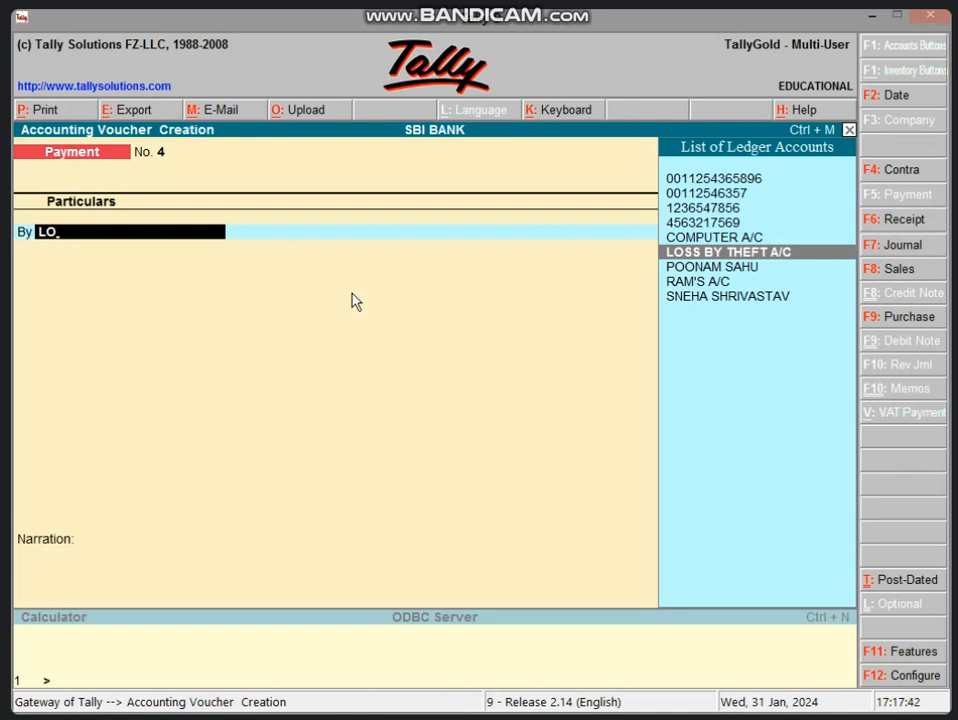
key("Return")
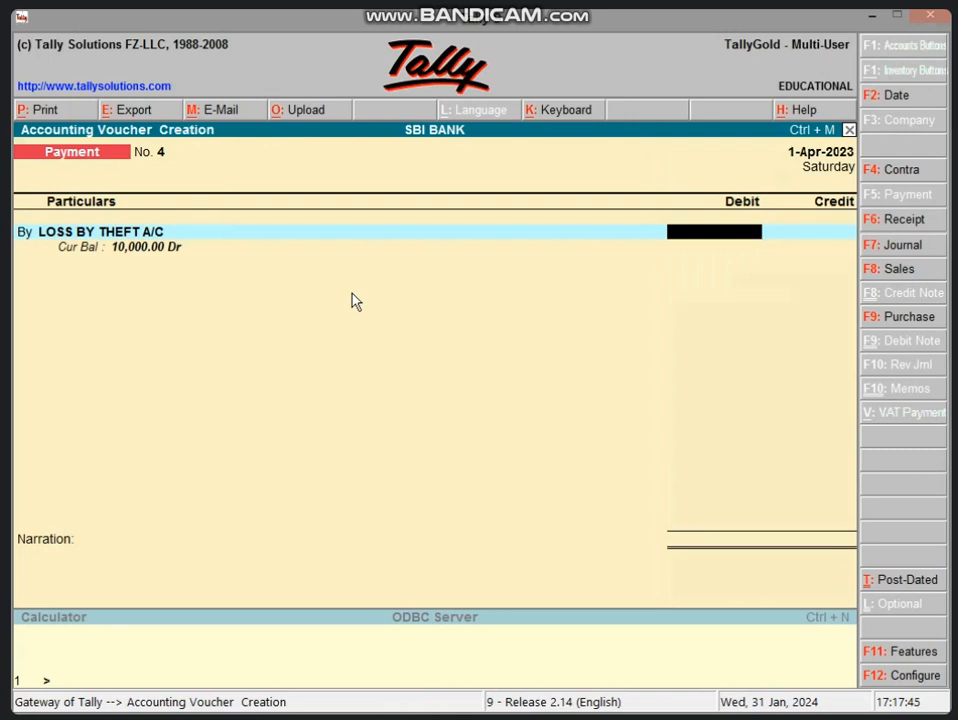
type("5000")
key("Return")
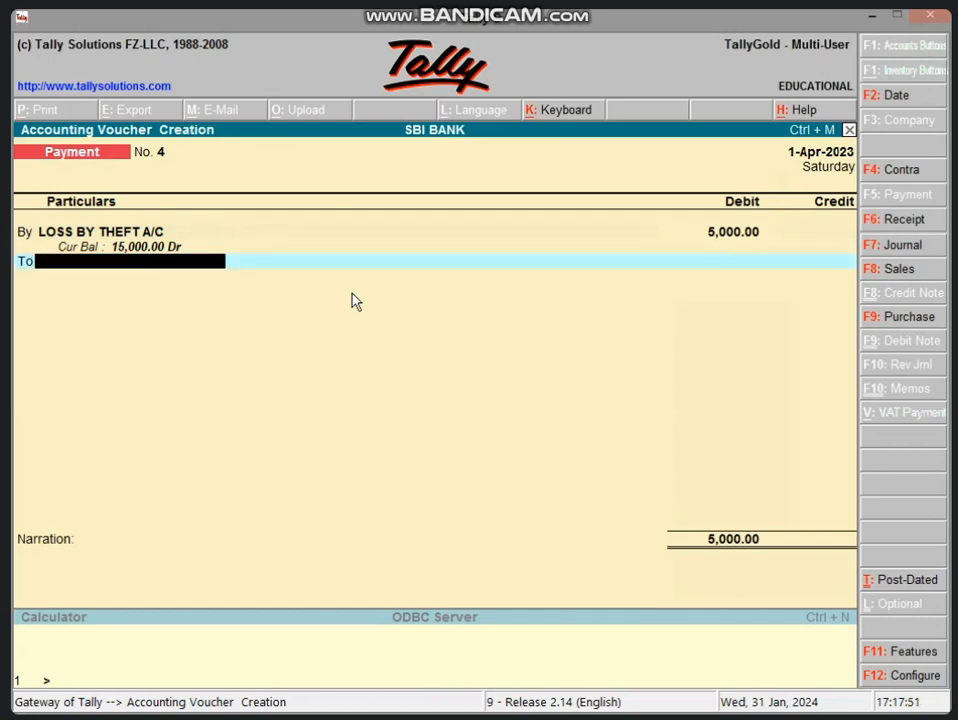
type("CAS")
key("Return")
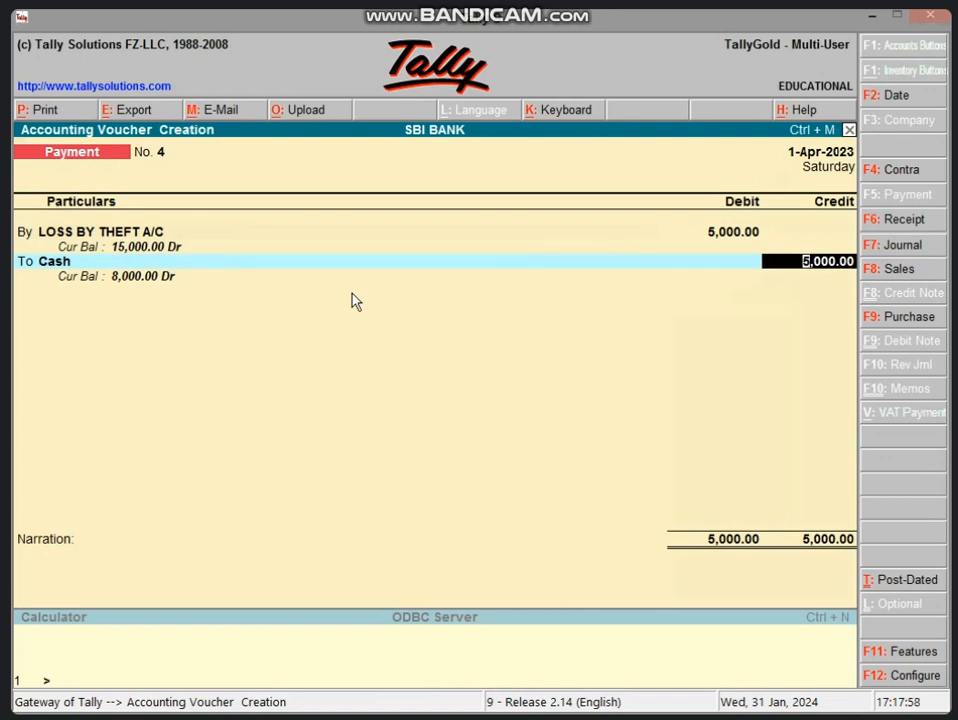
key("Return")
key("Return")
key("Return")
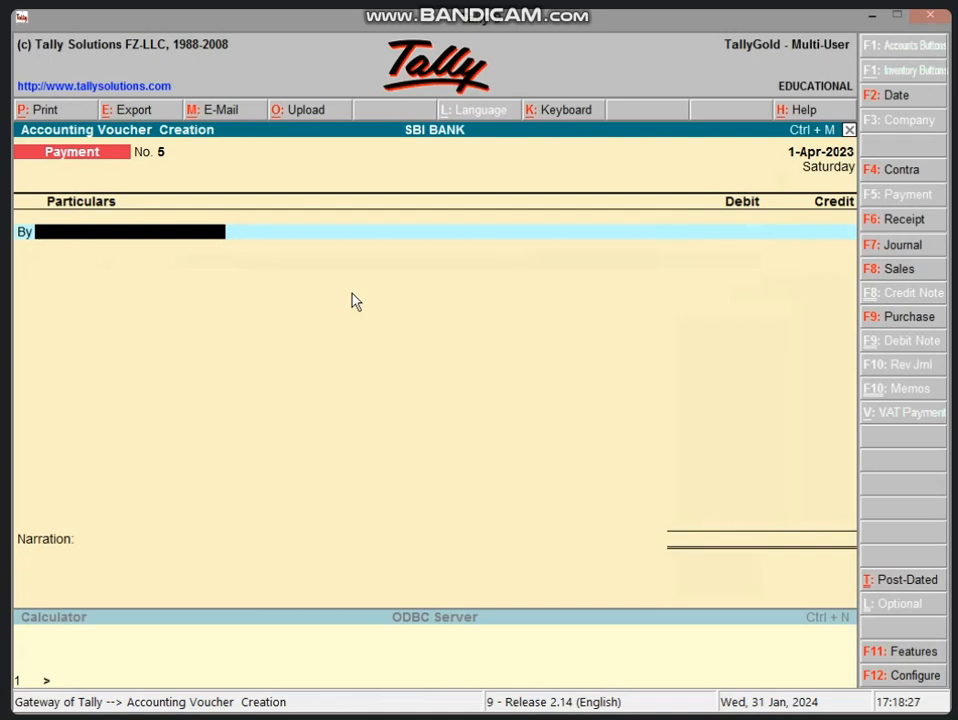
In a new journal voucher, create the debit ledger LOSS BY FIRE A/C under Indirect Expenses
key("F7")
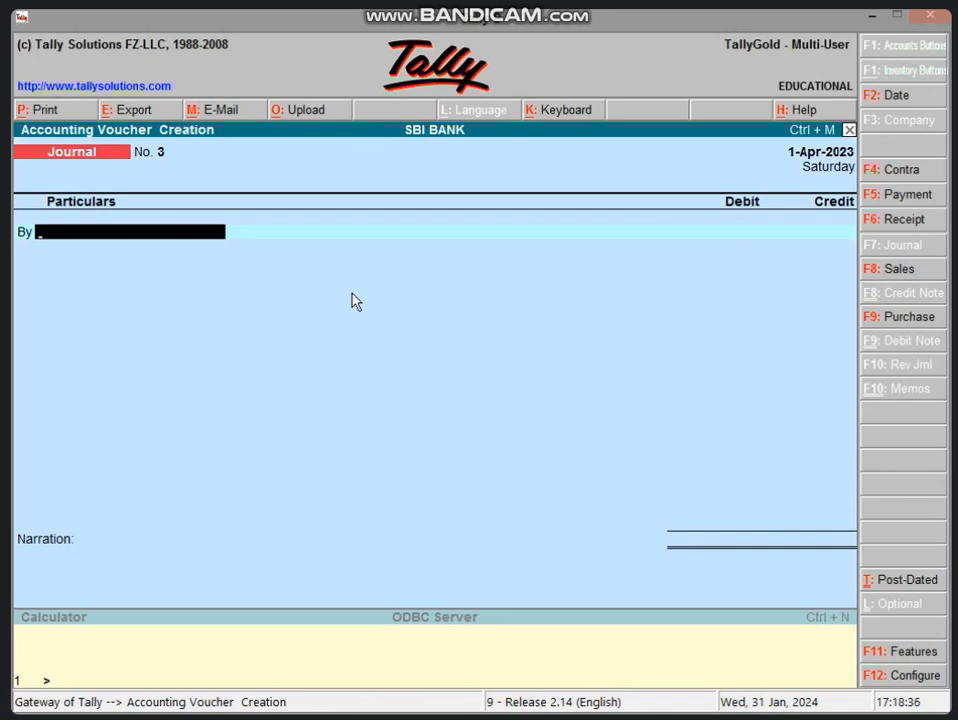
key("alt+c")
type("LO")
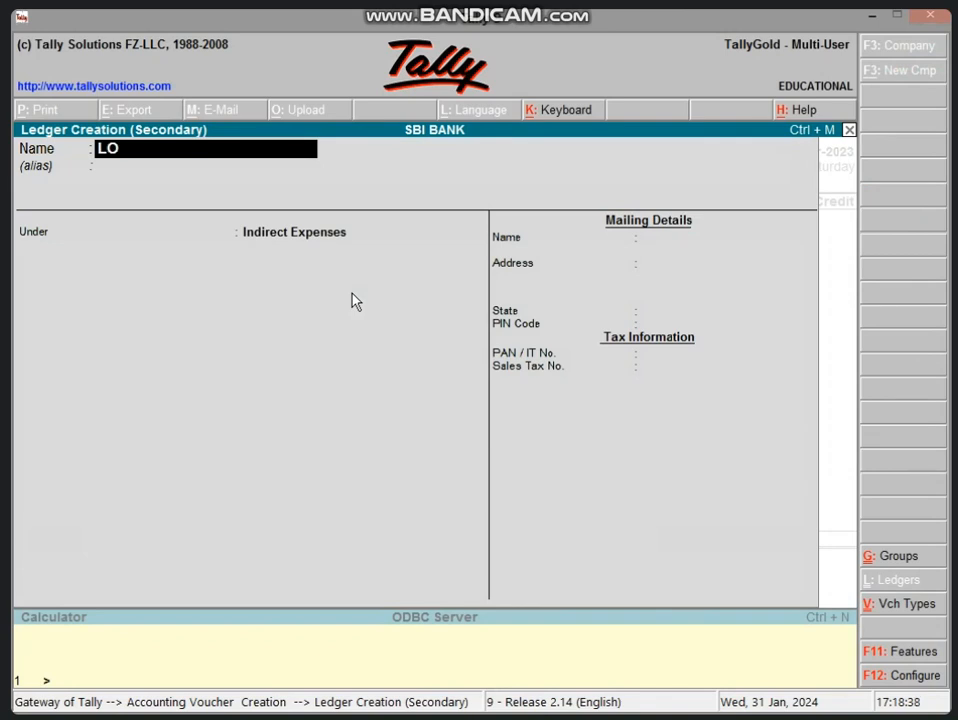
type("SS BY FIRE")
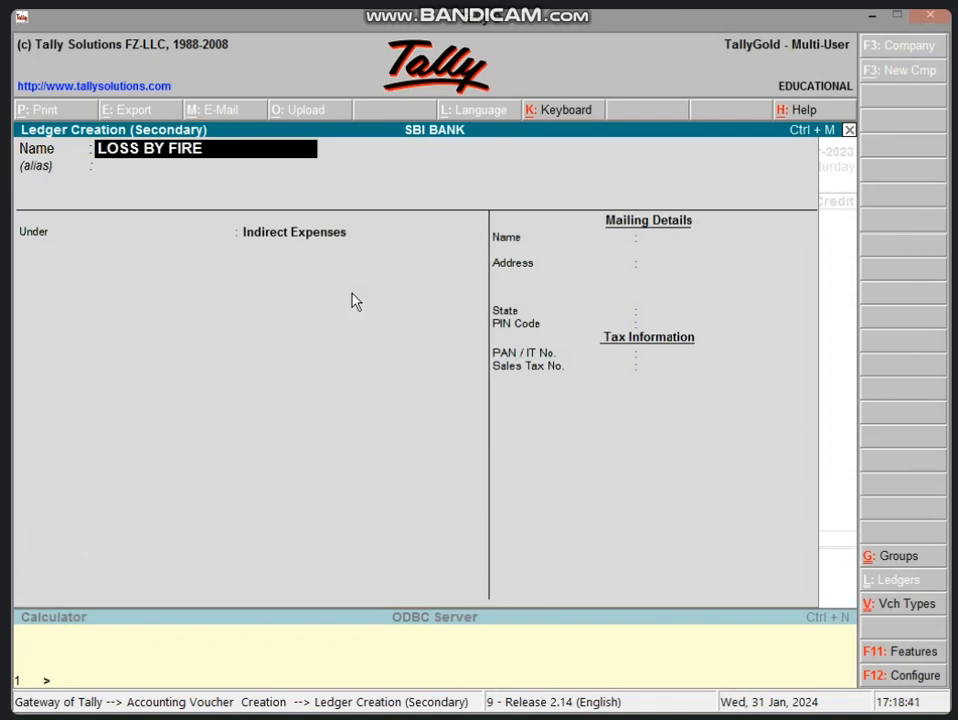
type(" A/C")
key("Return")
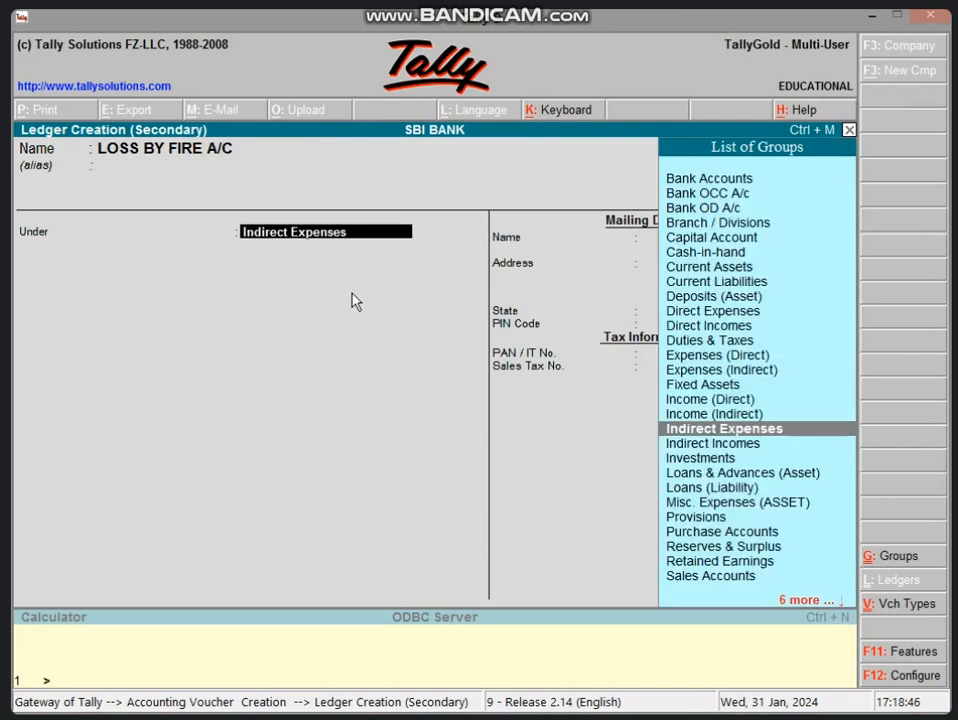
key("Return")
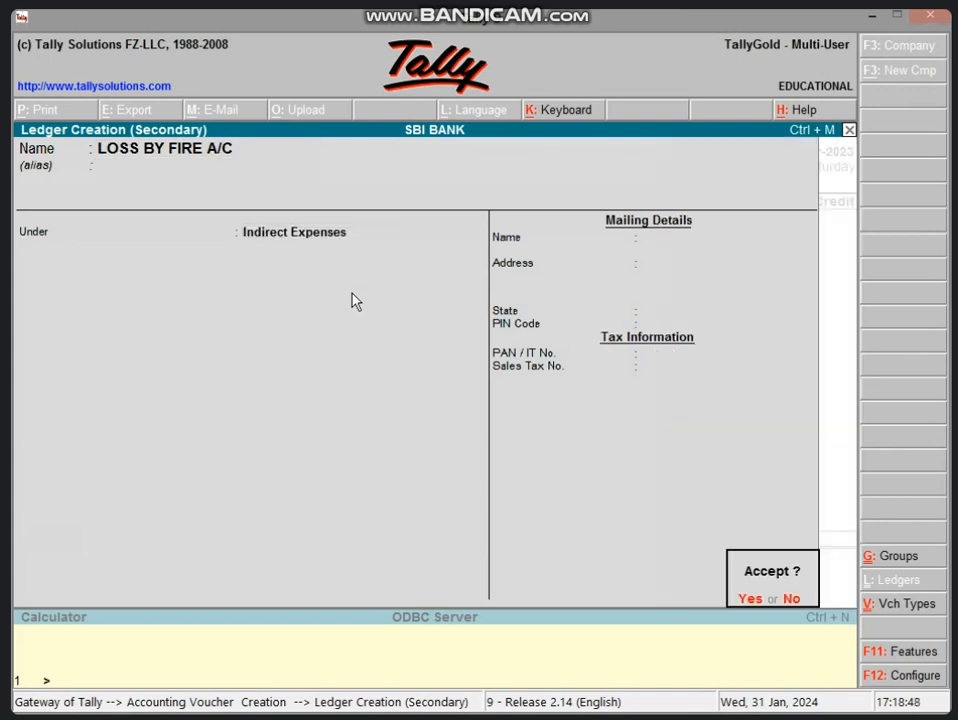
key("Return")
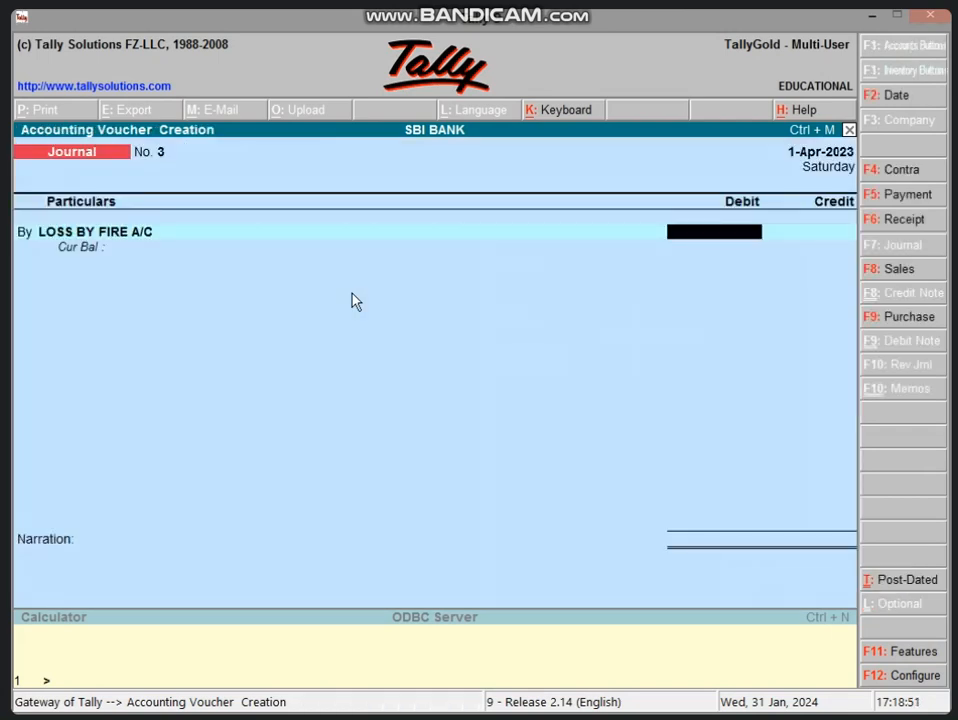
Debit LOSS BY FIRE A/C with 5,000, credit COMPUTER A/C with the same amount, and save the journal voucher without narration
type("2")
key("BackSpace")
type("5000")
key("Return")
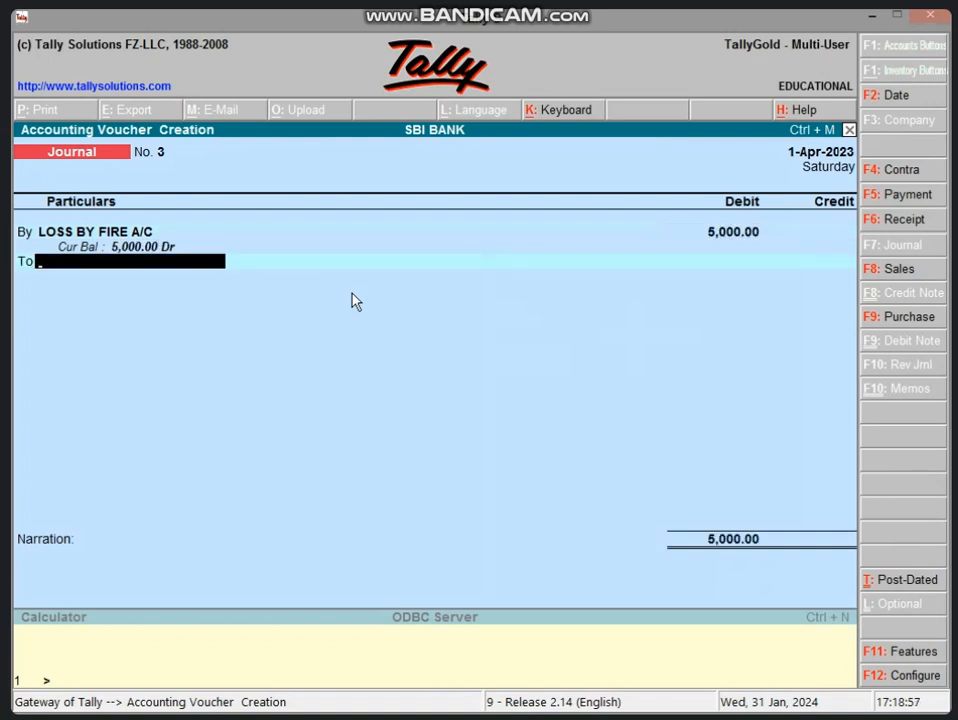
type("C")
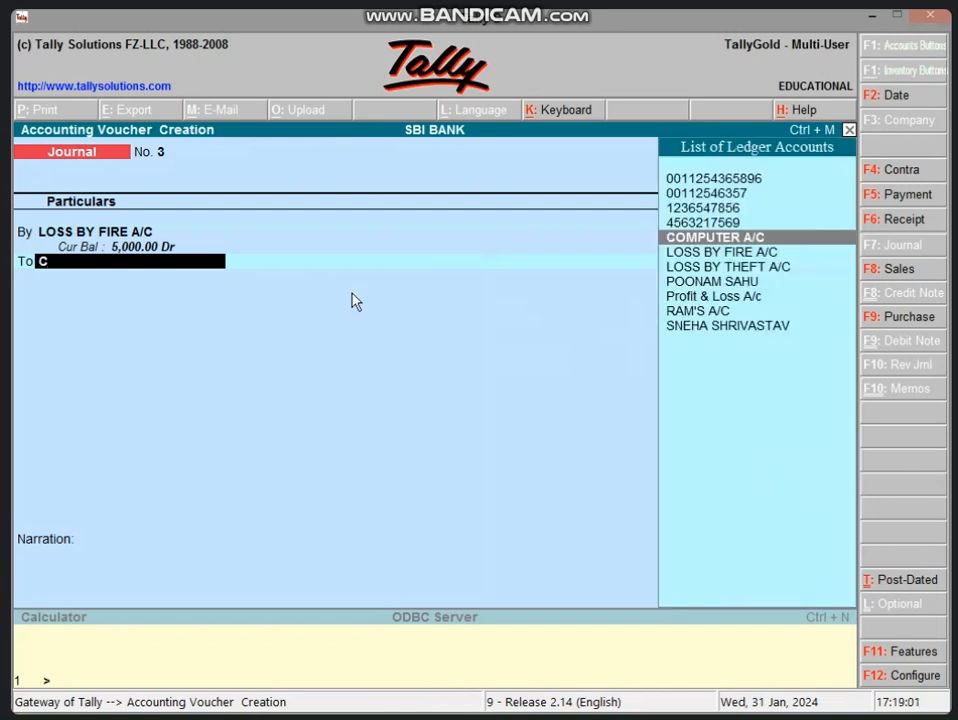
key("Return")
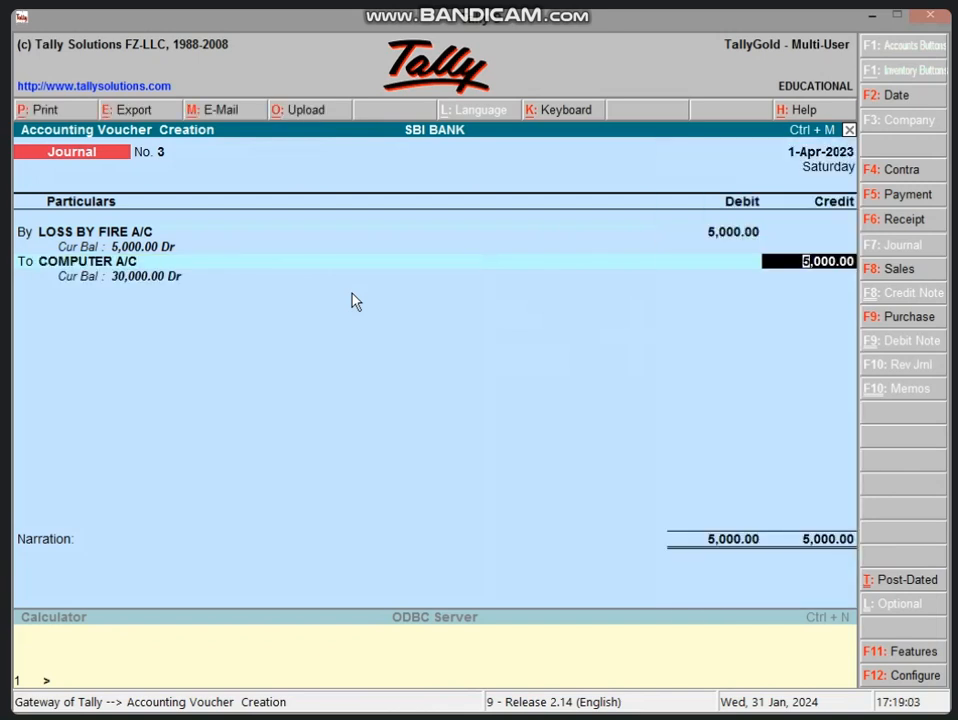
key("Return")
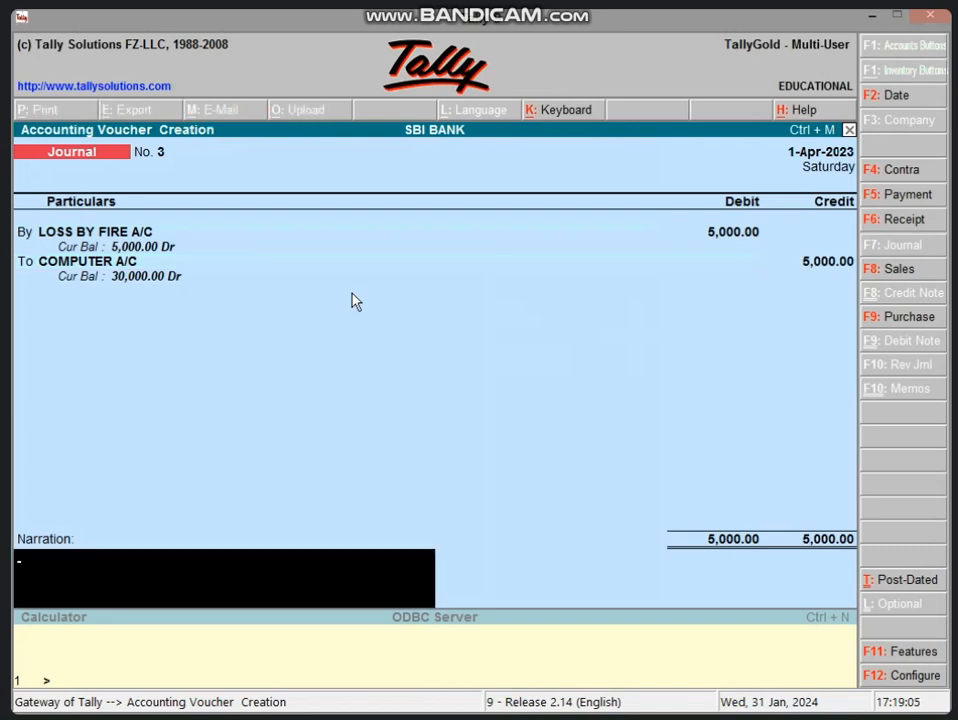
key("Return")
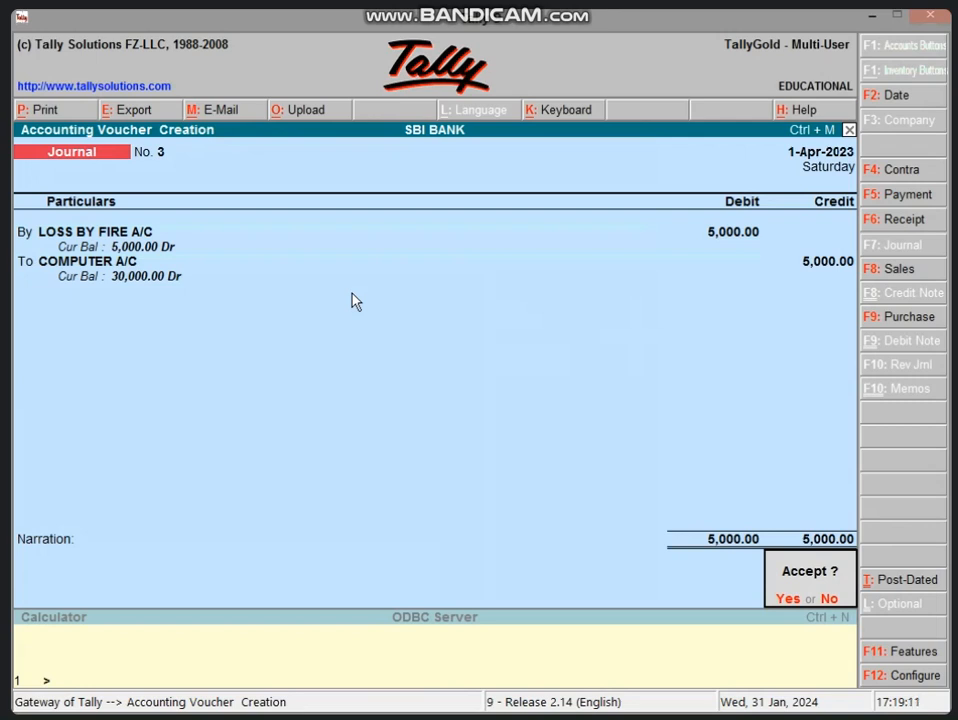
key("Return")
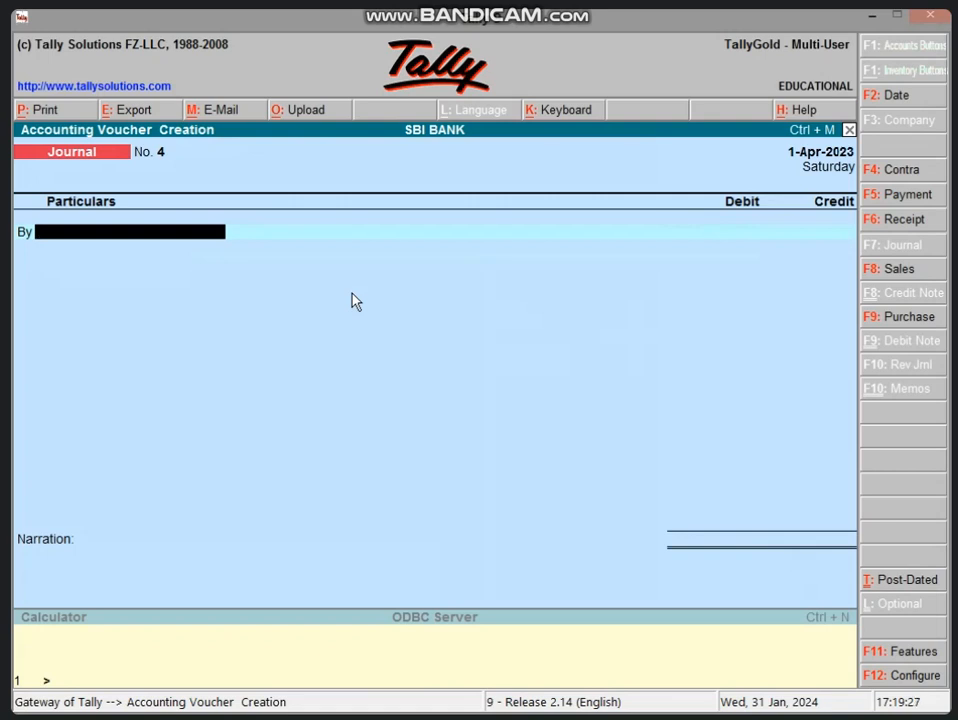
Record and save a payment voucher debiting LOSS BY FIRE A/C with 2,000 and crediting Cash, and return to the Gateway of Tally
key("F5")
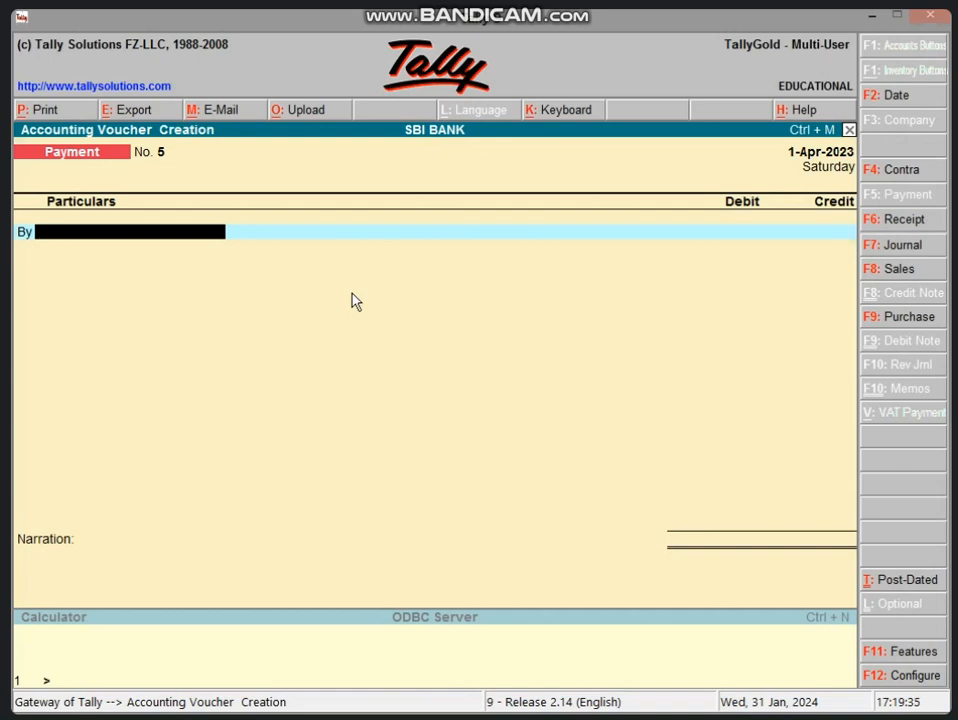
type("LO")
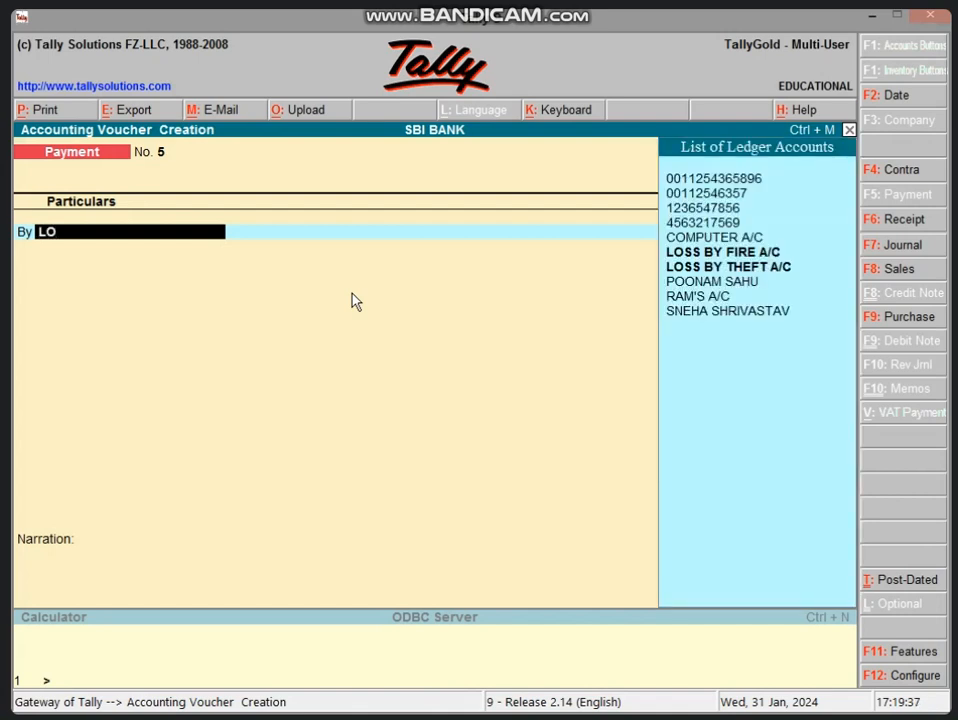
key("Return")
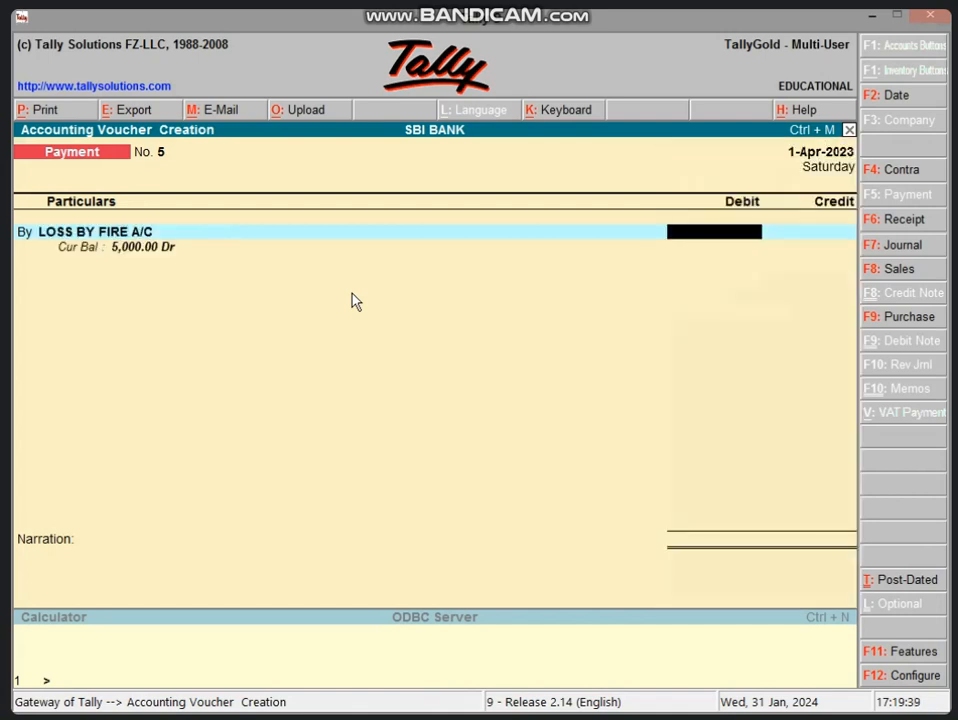
type("2000")
key("Return")
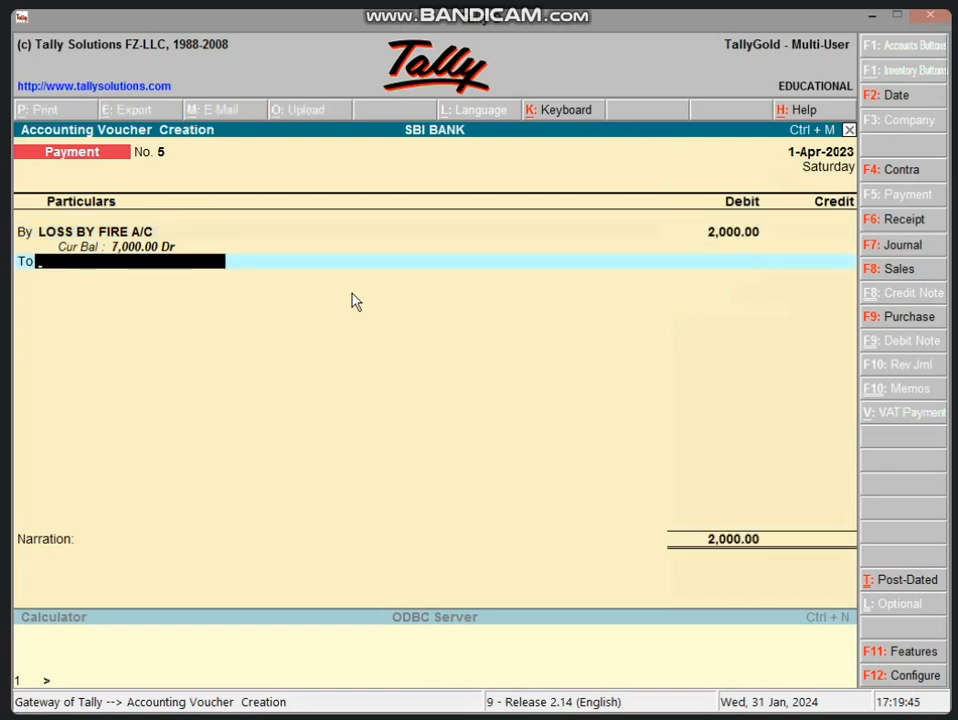
type("CAS")
key("Return")
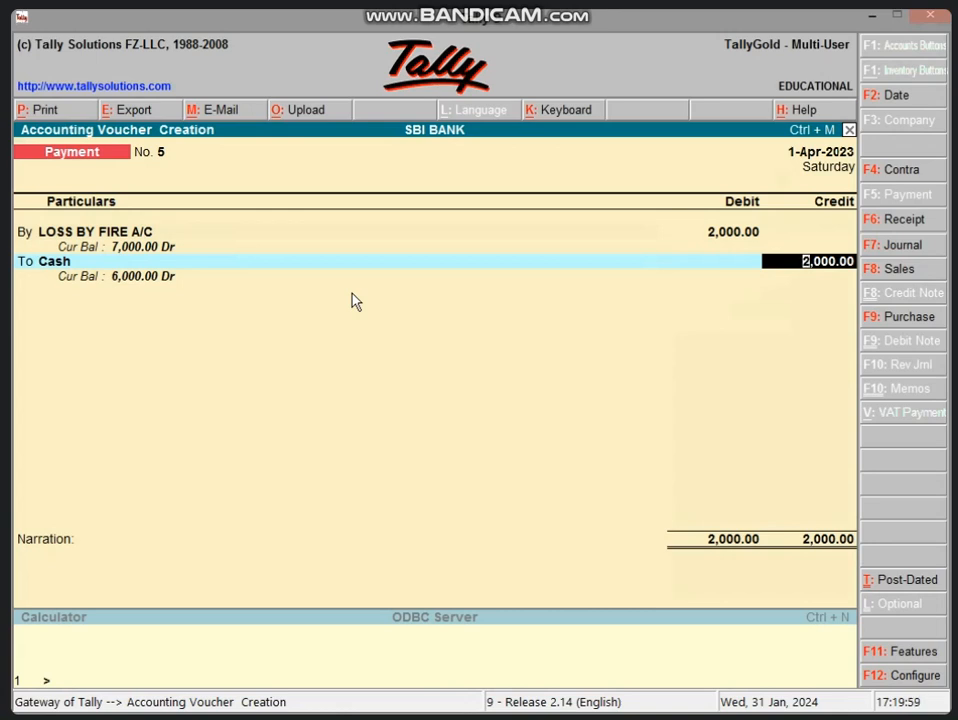
key("Return")
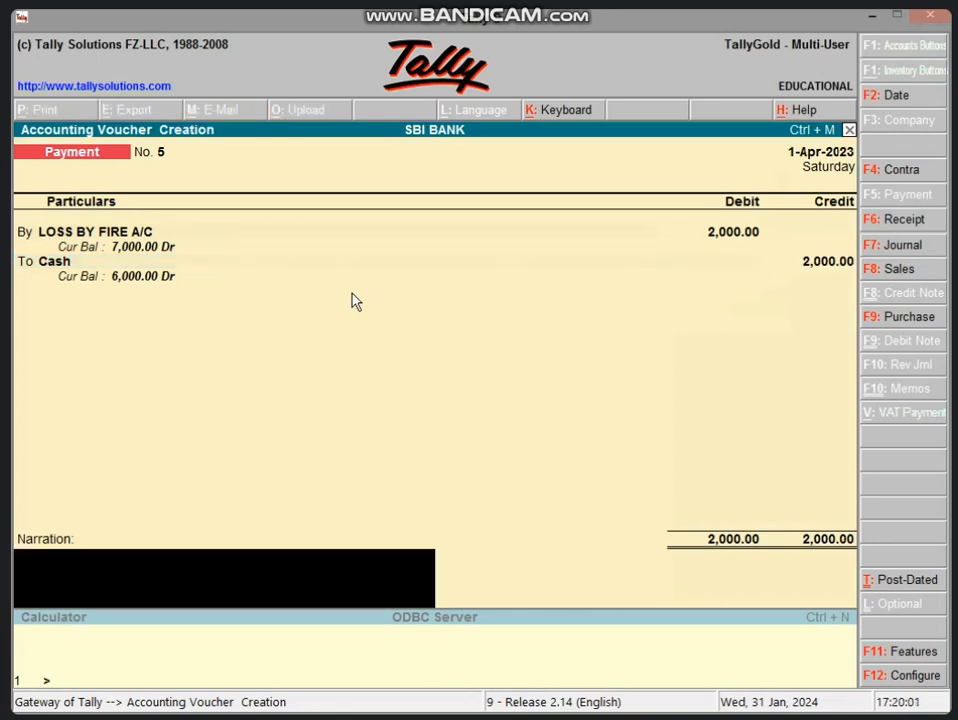
key("Return")
key("Return")
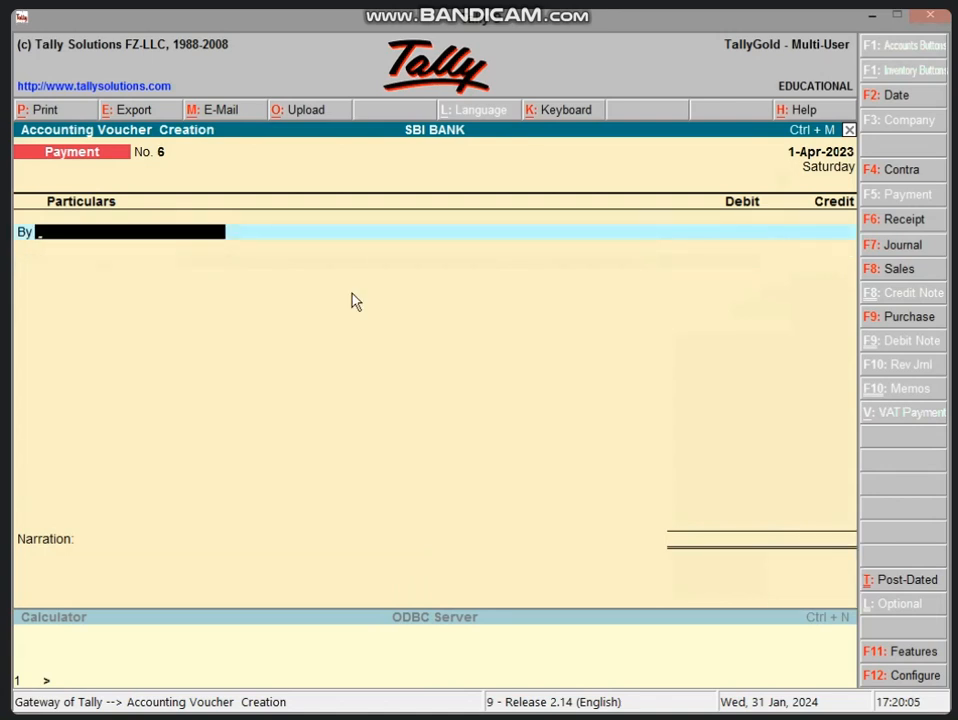
key("Escape")
key("Return")
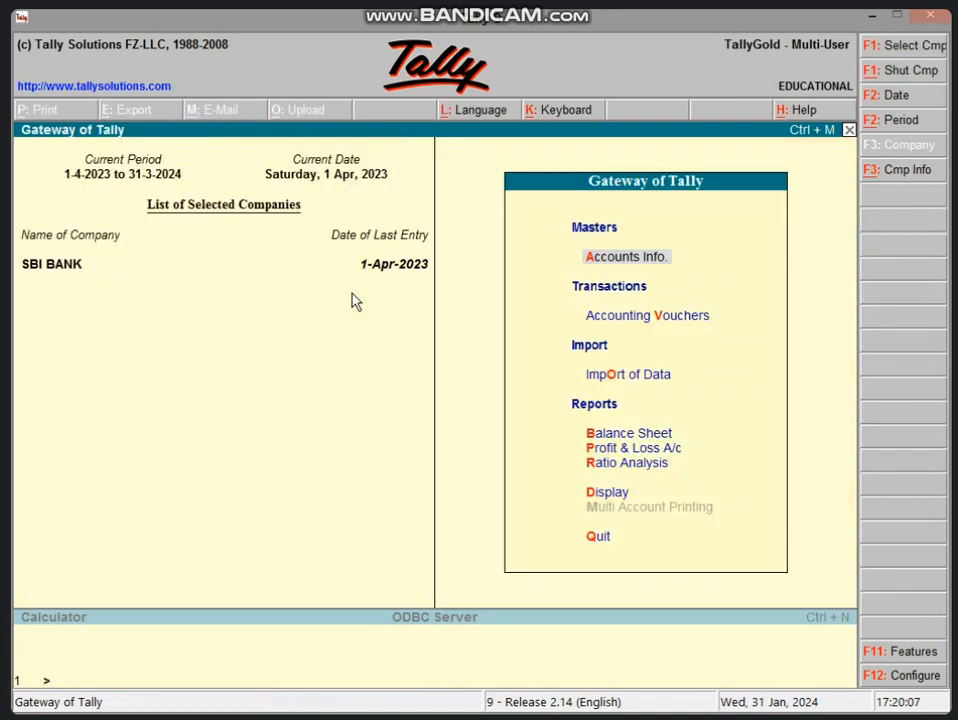